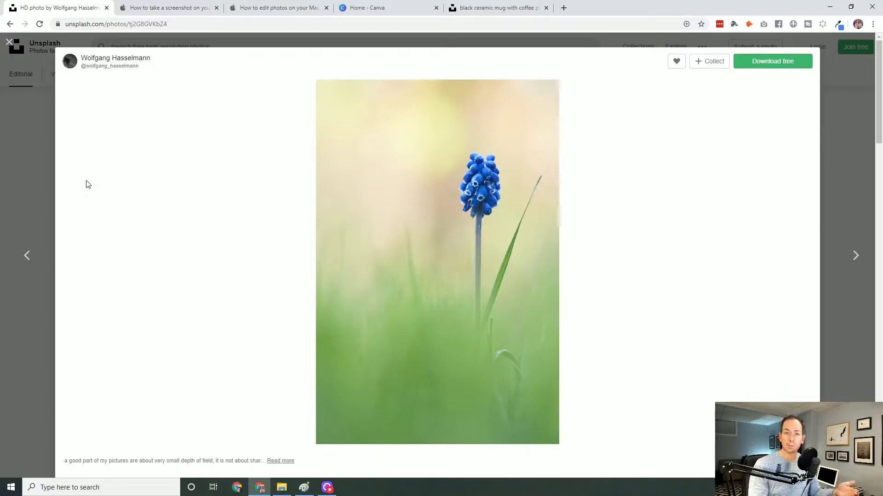
- Enlarge the blue grape hyacinth photo on Unsplash to fill the viewer's width
{"action": "left_click", "coordinate": [374, 256]}
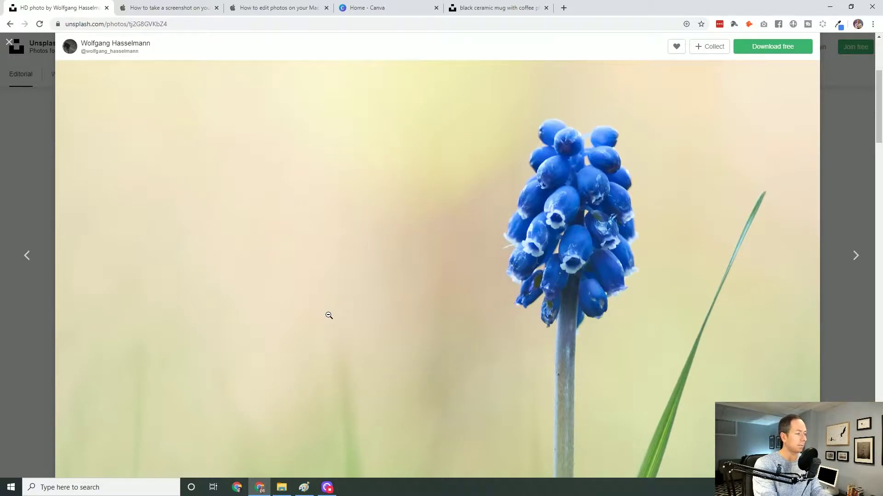
- Launch Snipping Tool from Start search and position its window
{"action": "key", "text": "super"}
{"action": "type", "text": "snip"}
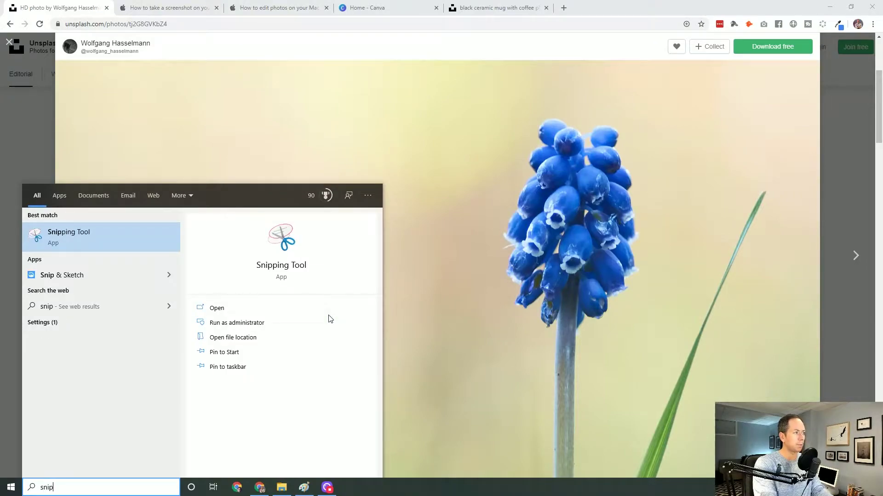
{"action": "key", "text": "Return"}
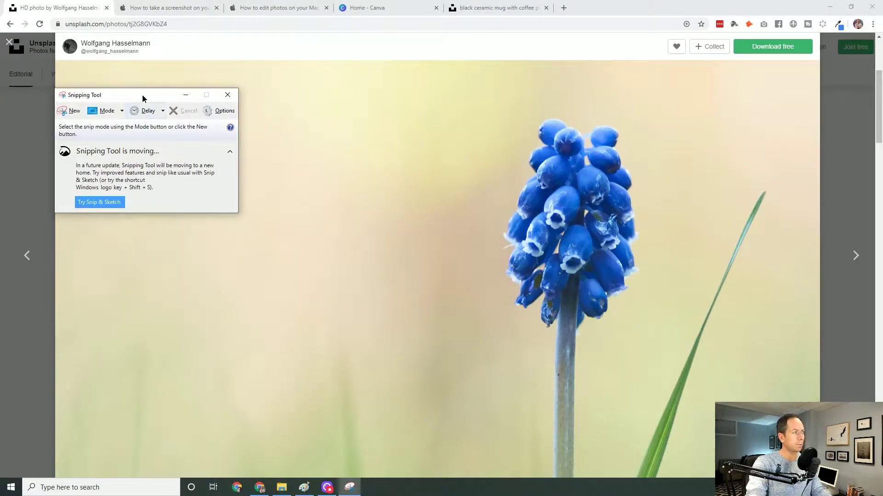
{"action": "left_click_drag", "start_coordinate": [142, 94], "coordinate": [158, 95]}
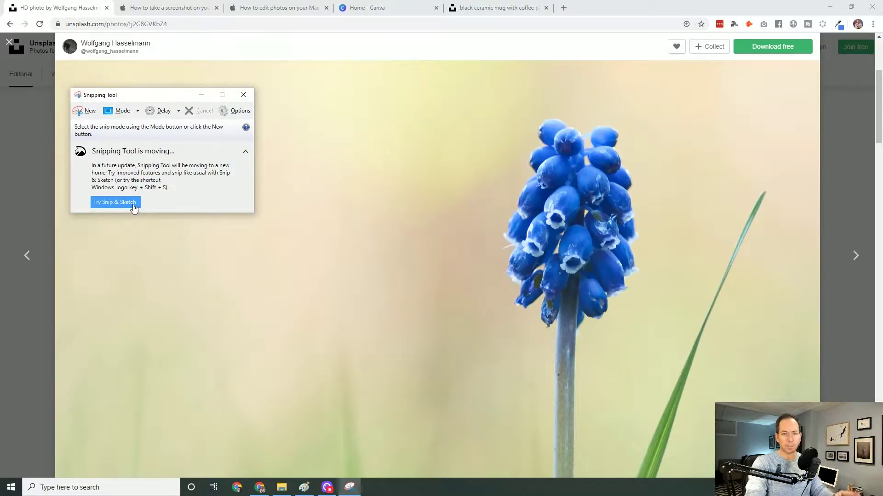
{"action": "mouse_move", "coordinate": [135, 99]}
{"action": "left_mouse_down"}
{"action": "mouse_move", "coordinate": [145, 92]}
{"action": "mouse_move", "coordinate": [136, 100]}
{"action": "left_mouse_up"}
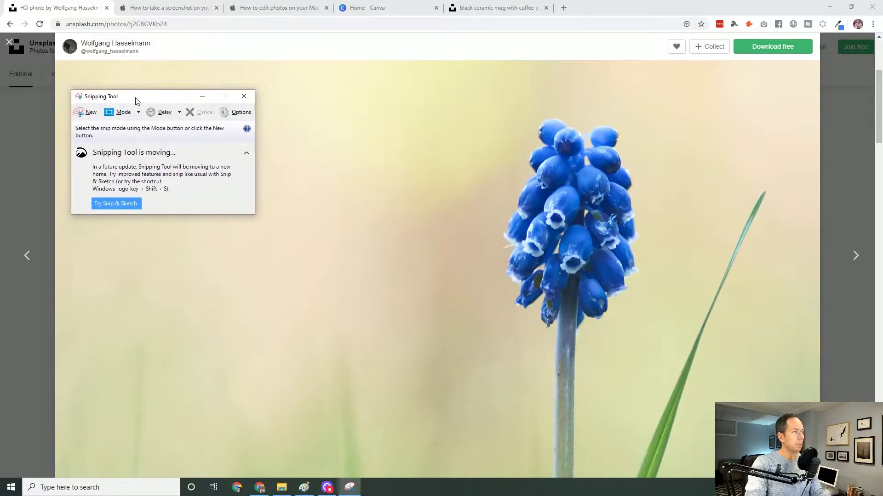
- Snip a rectangle around the flower photo, then return to the Mac screenshot help page
{"action": "left_click", "coordinate": [90, 113]}
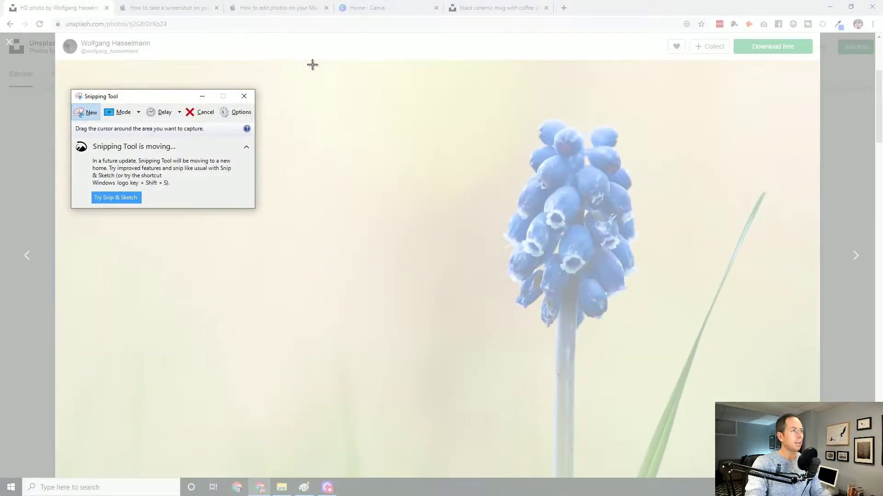
{"action": "left_click_drag", "start_coordinate": [299, 63], "coordinate": [785, 387]}
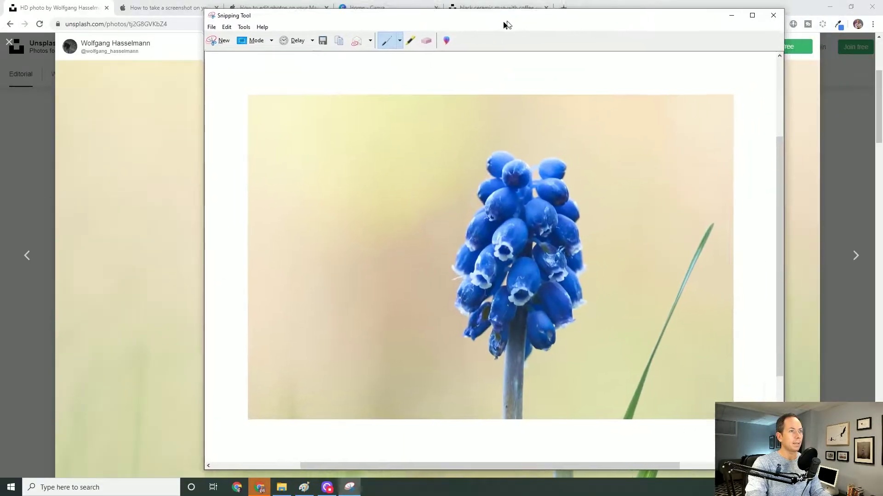
{"action": "left_click_drag", "start_coordinate": [507, 24], "coordinate": [463, 29]}
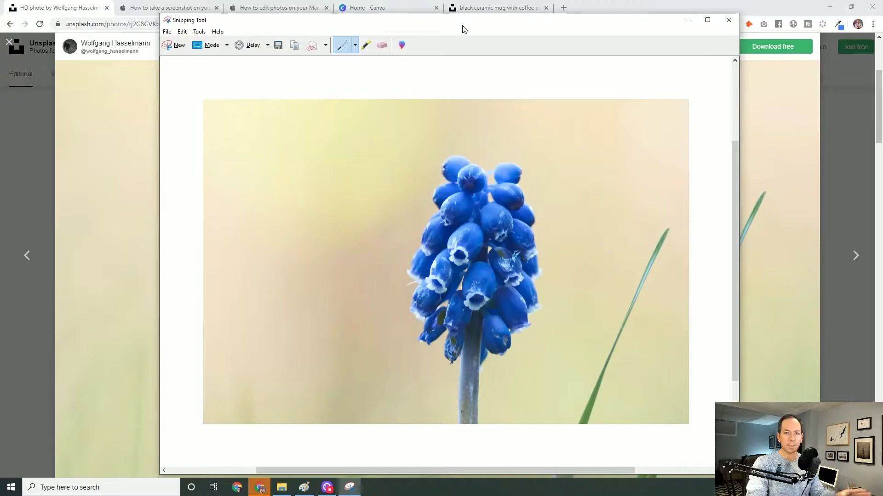
{"action": "left_click_drag", "start_coordinate": [290, 25], "coordinate": [276, 28]}
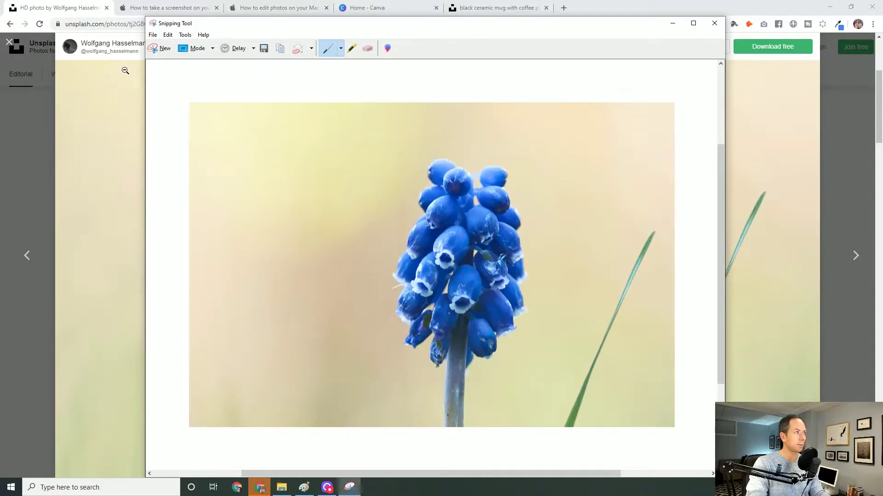
{"action": "left_click", "coordinate": [136, 10]}
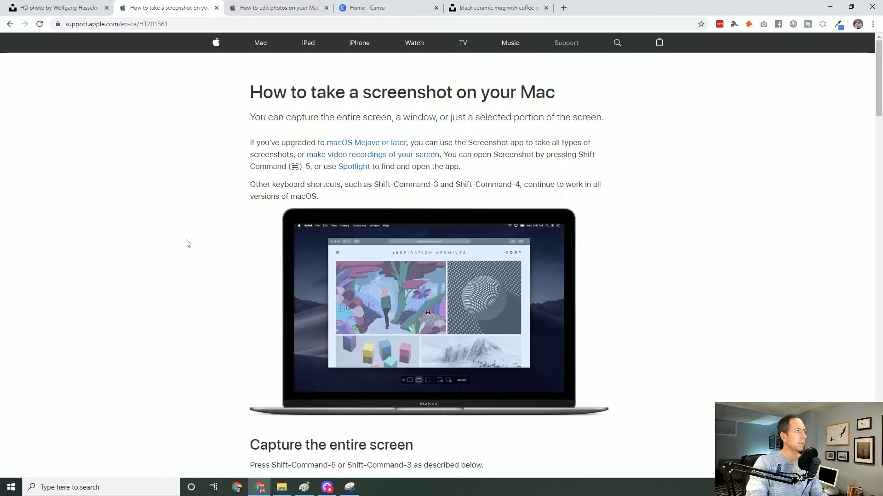
- Highlight the Shift-Command-5 or Shift-Command-3 shortcut text, then go to the photo-editing article
{"action": "scroll", "coordinate": [164, 254], "scroll_direction": "down", "scroll_amount": 3}
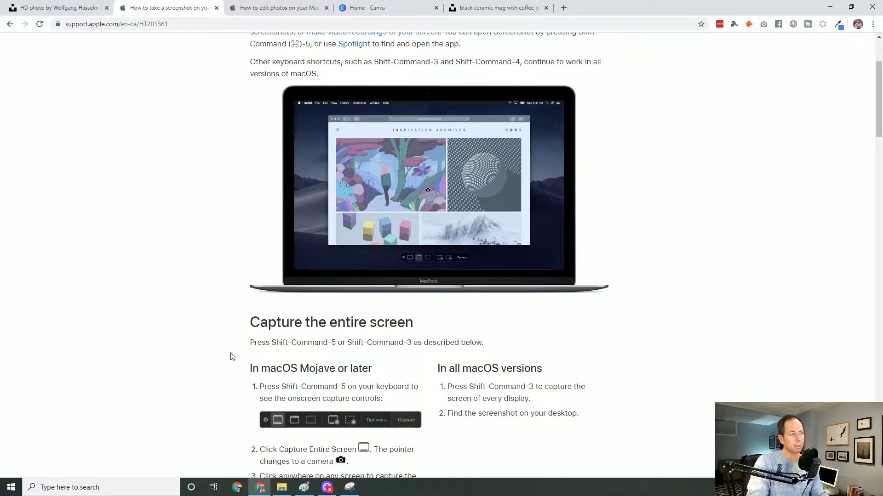
{"action": "left_click_drag", "start_coordinate": [270, 342], "coordinate": [403, 342]}
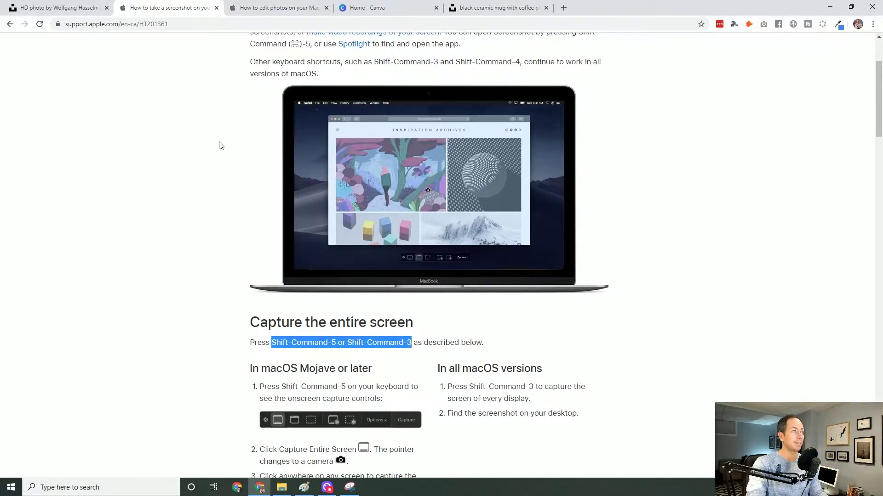
{"action": "key", "text": "ctrl+Tab"}
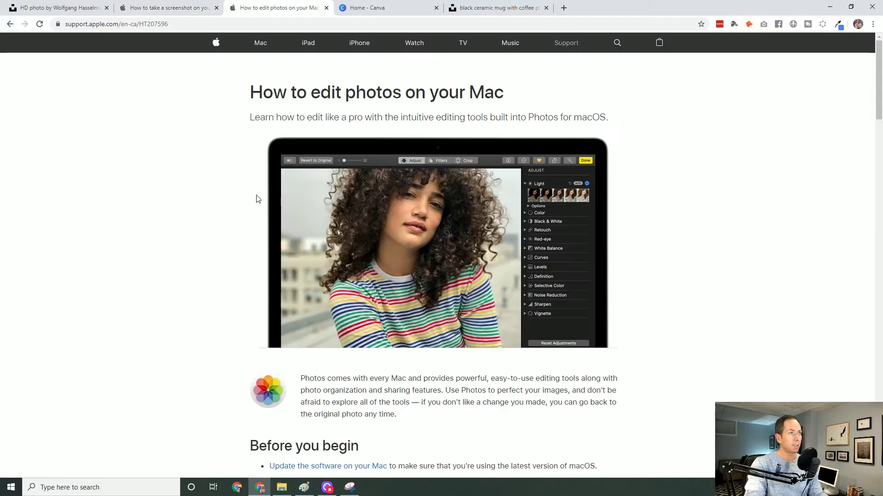
- Start a new Canva design with custom dimensions of 1400 × 600 px
{"action": "left_click", "coordinate": [374, 10]}
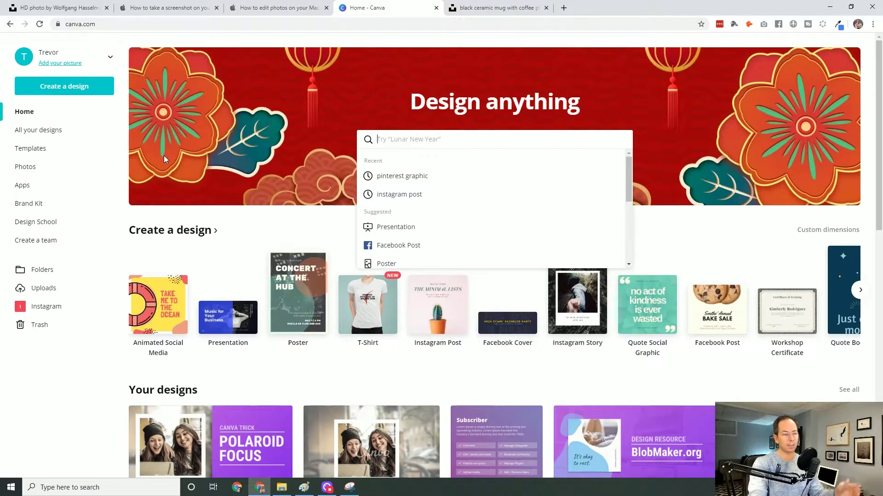
{"action": "left_click", "coordinate": [84, 88]}
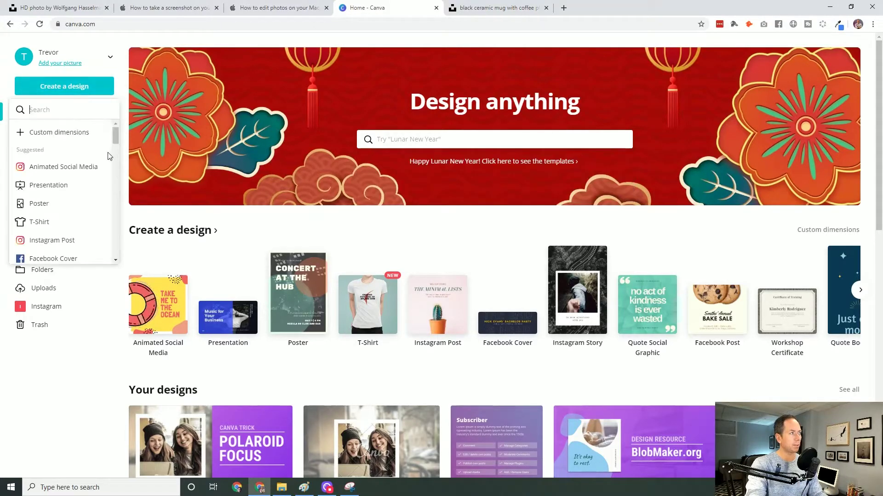
{"action": "left_click", "coordinate": [56, 135]}
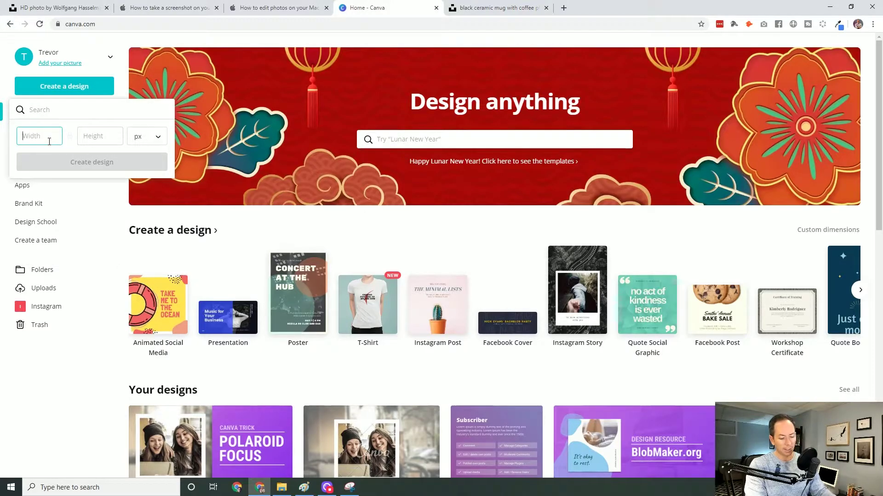
{"action": "type", "text": "1400"}
{"action": "key", "text": "Tab"}
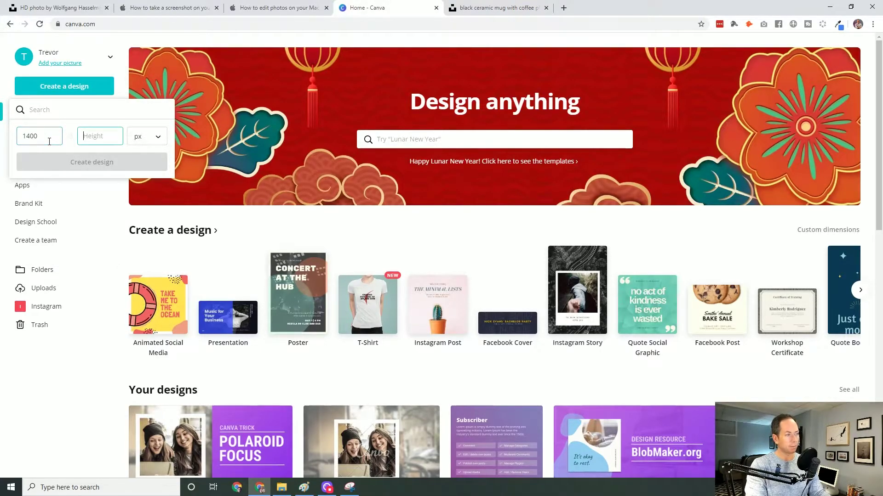
{"action": "type", "text": "600"}
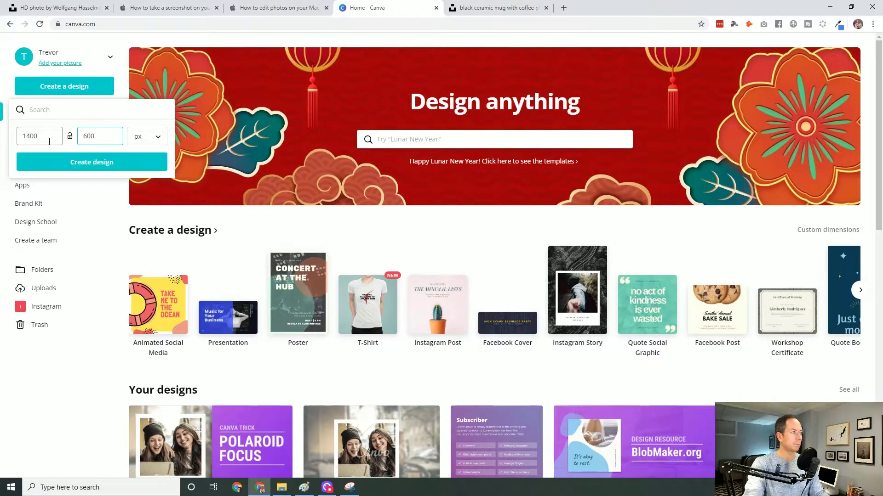
{"action": "left_click", "coordinate": [73, 164]}
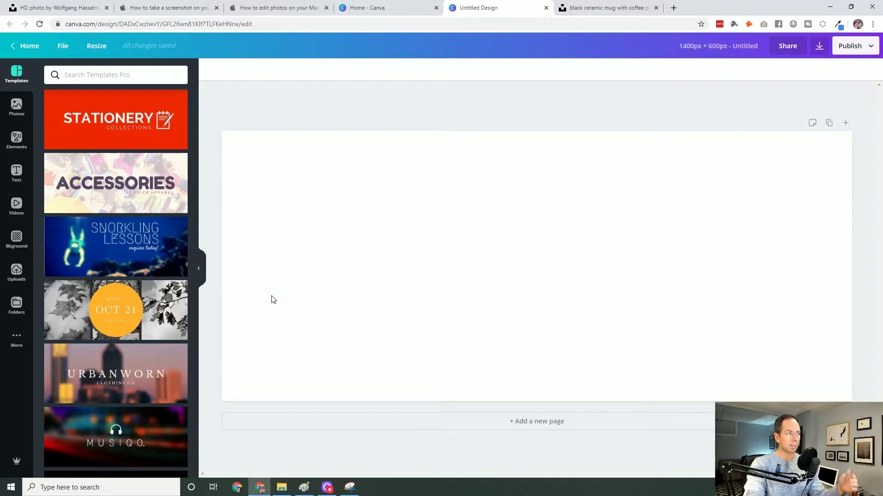
- Browse Canva's stock photos, then open the Unsplash flower image in its own tab
{"action": "left_click", "coordinate": [16, 105]}
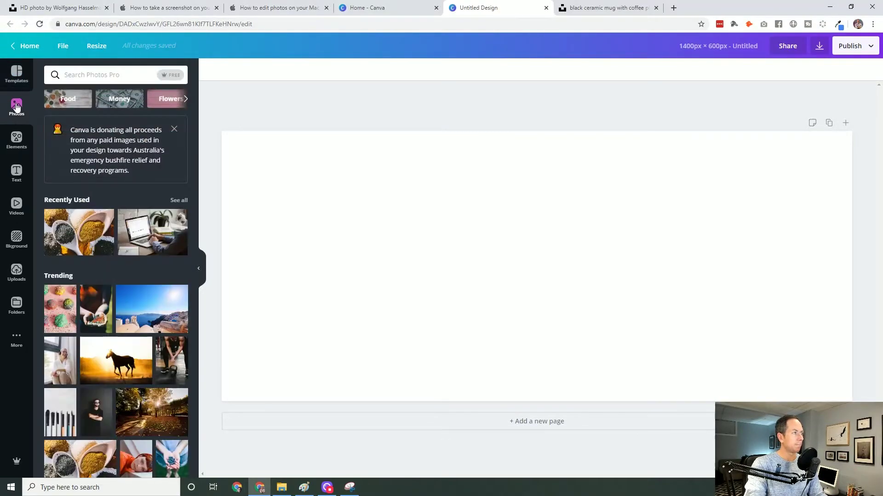
{"action": "scroll", "coordinate": [137, 365], "scroll_direction": "down", "scroll_amount": 4}
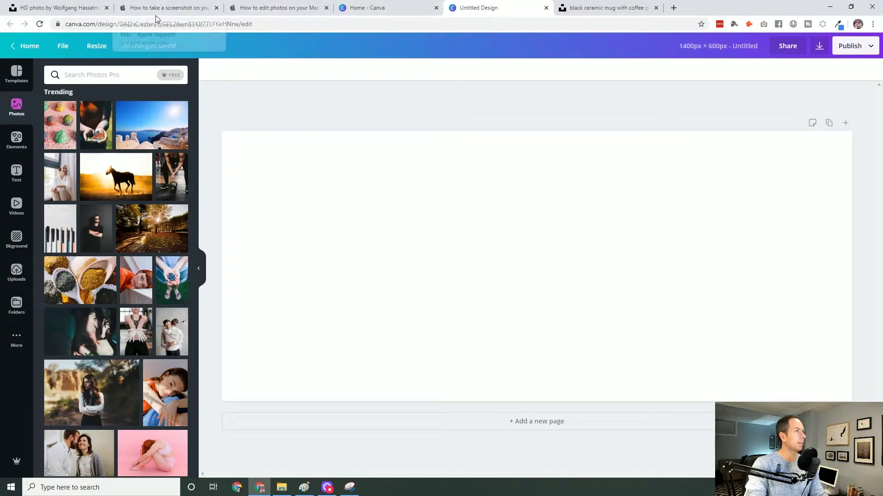
{"action": "left_click", "coordinate": [70, 8]}
{"action": "right_click", "coordinate": [436, 213]}
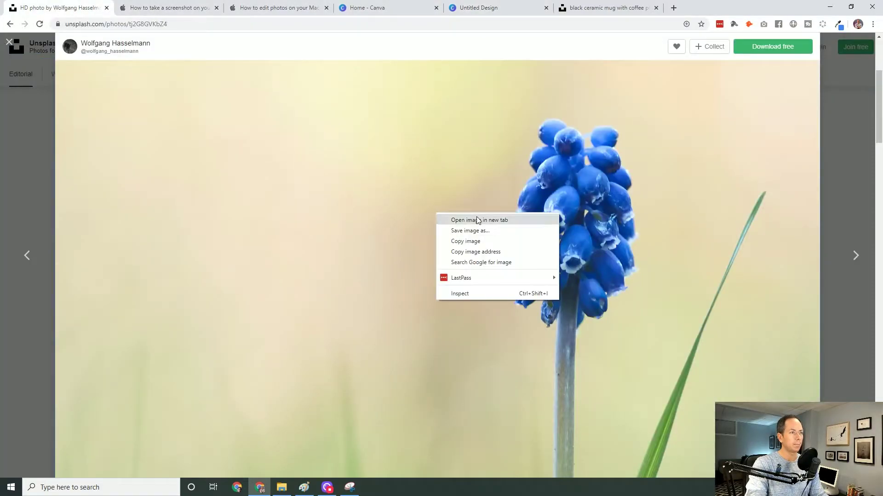
{"action": "left_click", "coordinate": [477, 242]}
- Return to the blank 1400 × 600 banner design and select its page
{"action": "left_click", "coordinate": [367, 8]}
{"action": "left_click", "coordinate": [478, 8]}
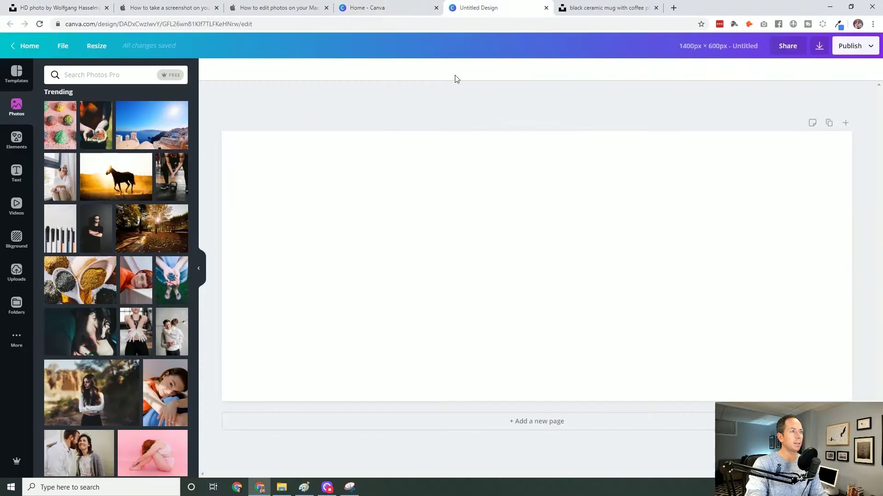
{"action": "left_click", "coordinate": [387, 151]}
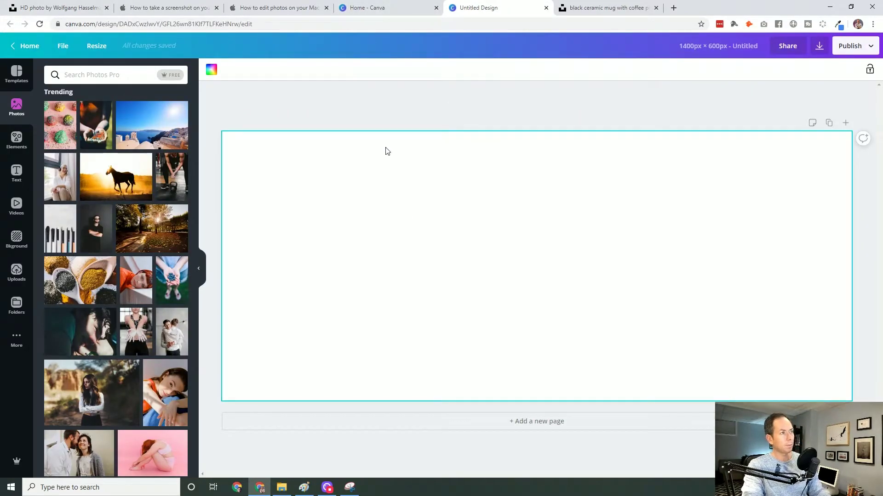
- Paste the flower photo onto the banner and scale it to fill the page, flower at right
{"action": "key", "text": "ctrl+v"}
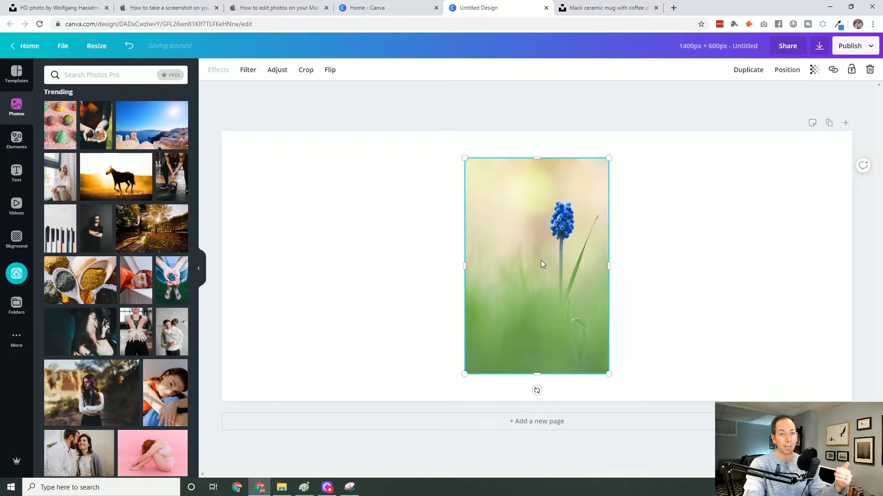
{"action": "left_click_drag", "start_coordinate": [536, 257], "coordinate": [429, 311]}
{"action": "left_click_drag", "start_coordinate": [356, 214], "coordinate": [256, 80]}
{"action": "left_click_drag", "start_coordinate": [425, 212], "coordinate": [439, 308]}
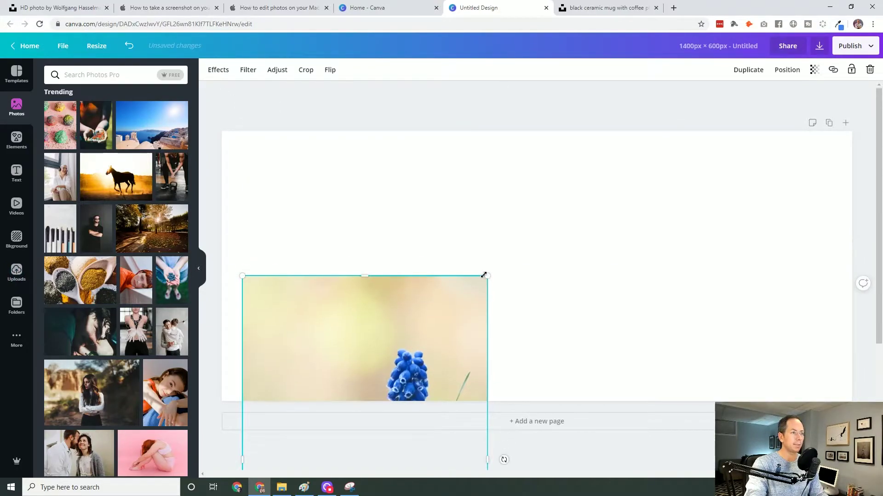
{"action": "left_click_drag", "start_coordinate": [487, 276], "coordinate": [714, 90]}
{"action": "left_click_drag", "start_coordinate": [501, 146], "coordinate": [483, 358]}
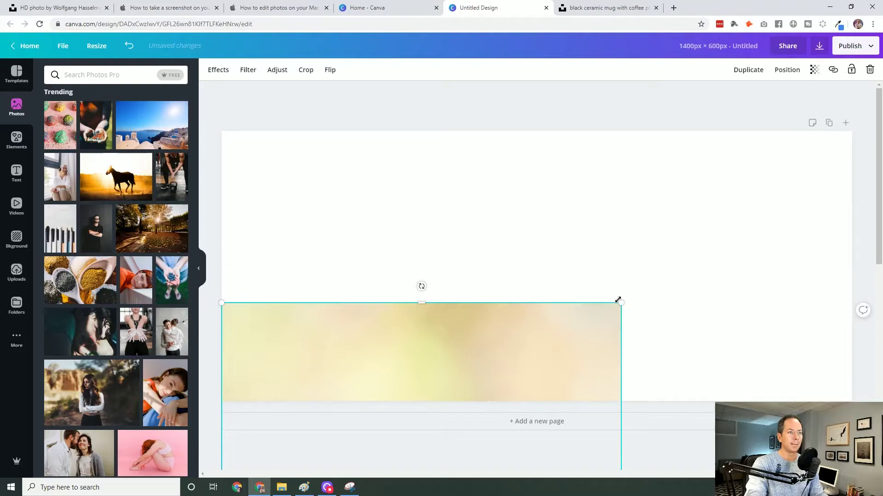
{"action": "left_click_drag", "start_coordinate": [618, 301], "coordinate": [777, 138]}
{"action": "left_click_drag", "start_coordinate": [726, 162], "coordinate": [851, 133]}
{"action": "left_click_drag", "start_coordinate": [680, 217], "coordinate": [600, 314]}
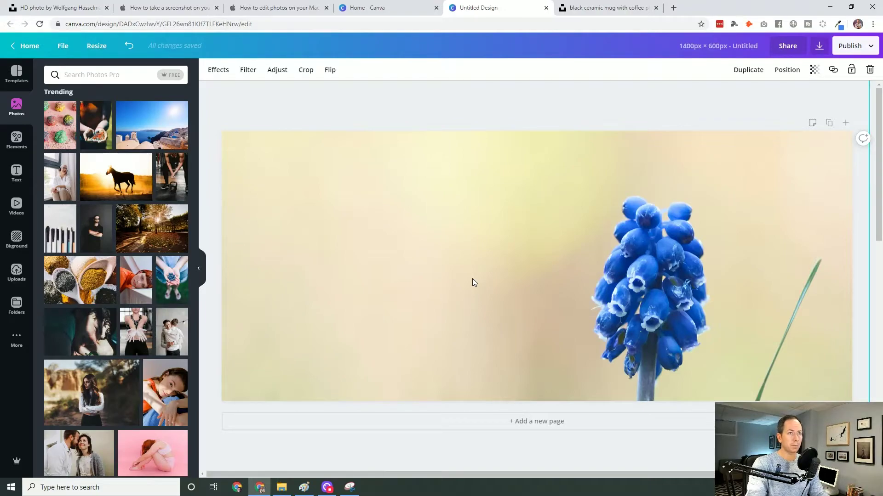
- Check the banner's PNG download options, then switch to the Unsplash latte photo
{"action": "left_click", "coordinate": [819, 46]}
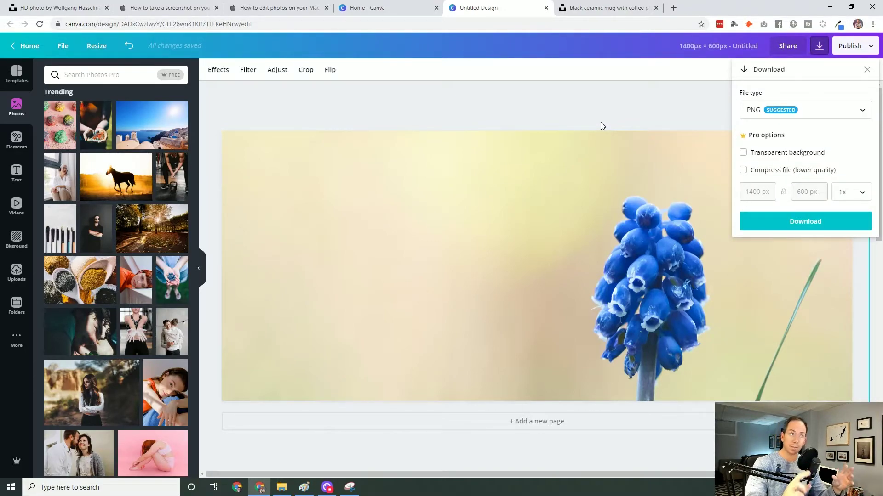
{"action": "left_click", "coordinate": [620, 9]}
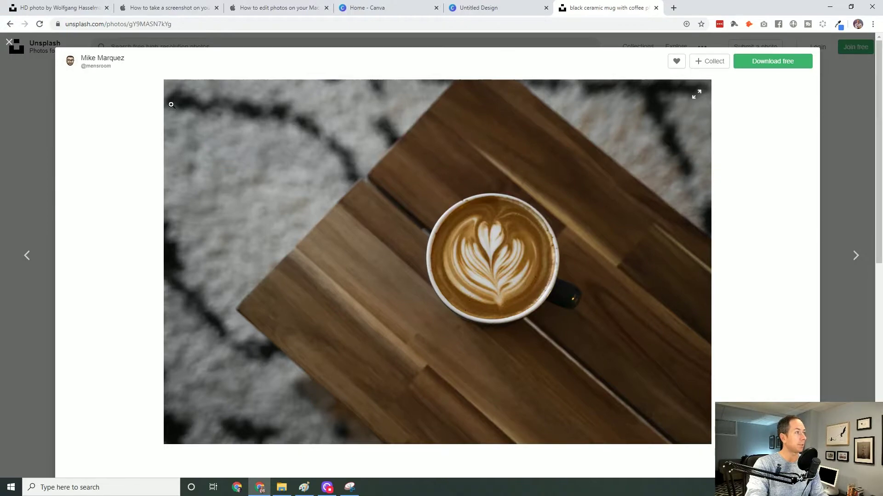
- Open the latte photo's image file by itself in a new tab and view it
{"action": "right_click", "coordinate": [440, 233]}
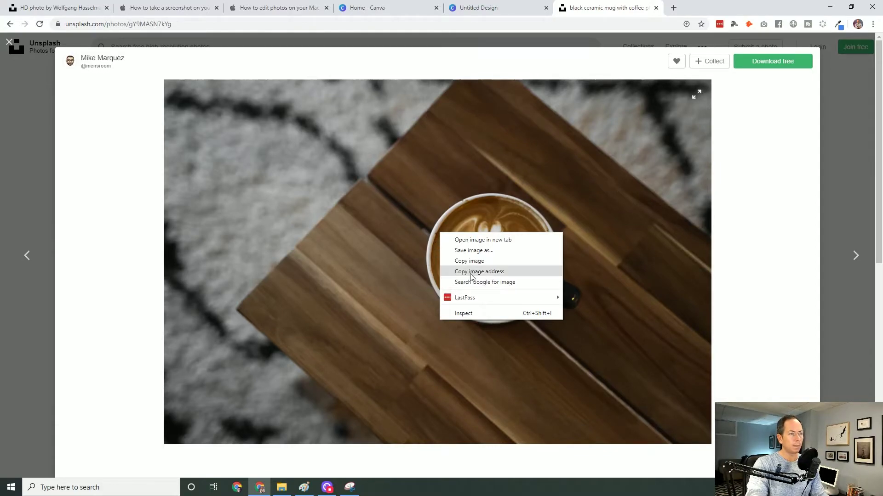
{"action": "left_click", "coordinate": [492, 242]}
{"action": "left_click", "coordinate": [706, 9]}
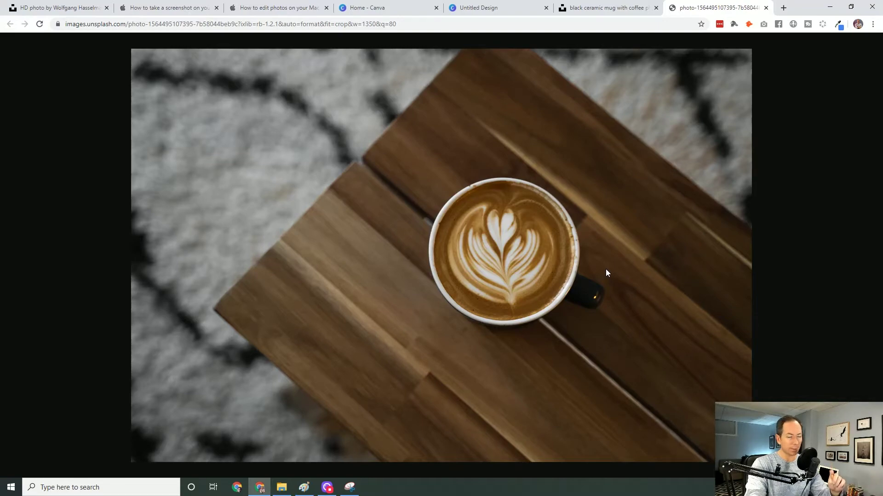
- Edit the image URL's width from w=1350 to w=1600 and reload it
{"action": "left_click", "coordinate": [366, 27]}
{"action": "left_click", "coordinate": [364, 27]}
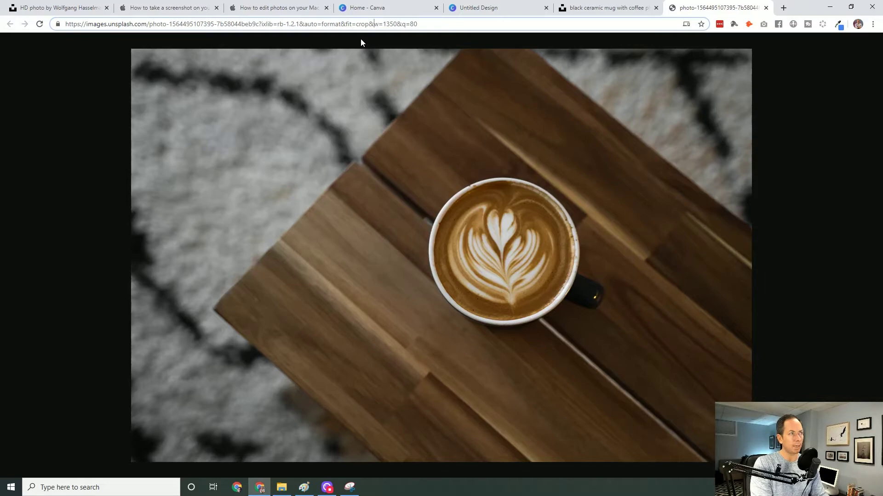
{"action": "key", "text": "Right"}
{"action": "key", "text": "shift+Right"}
{"action": "key", "text": "shift+Right"}
{"action": "key", "text": "shift+Right"}
{"action": "key", "text": "shift+Right"}
{"action": "key", "text": "shift+Right"}
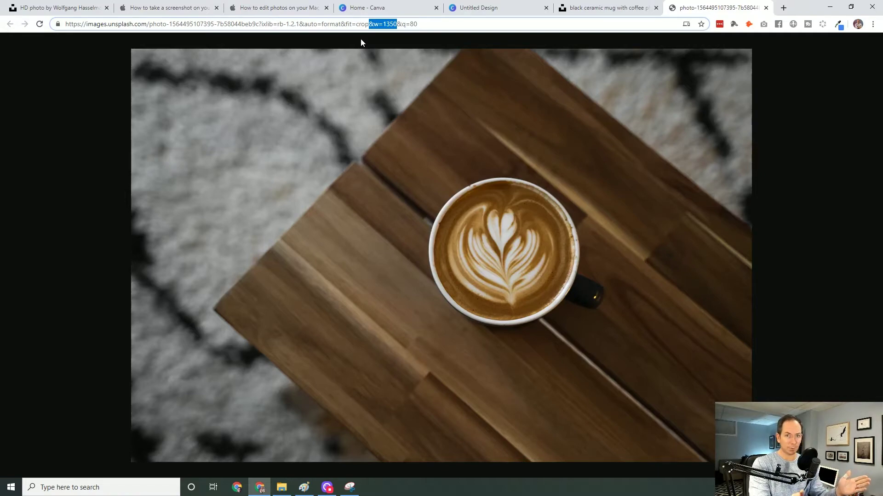
{"action": "key", "text": "Right"}
{"action": "key", "text": "Left"}
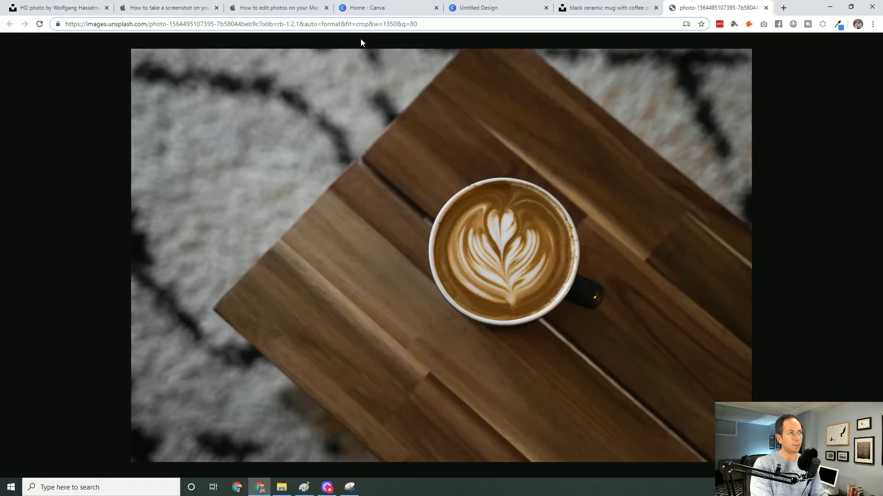
{"action": "key", "text": "shift+Left"}
{"action": "key", "text": "shift+Left"}
{"action": "type", "text": "60"}
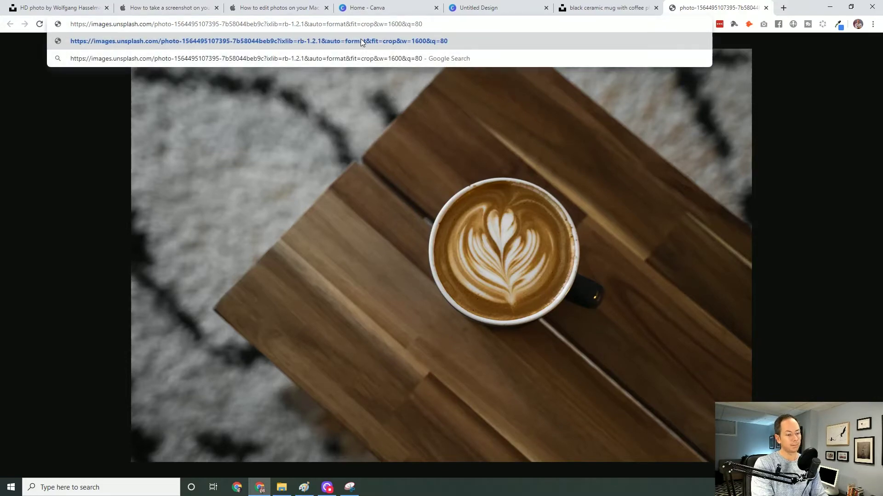
{"action": "key", "text": "Return"}
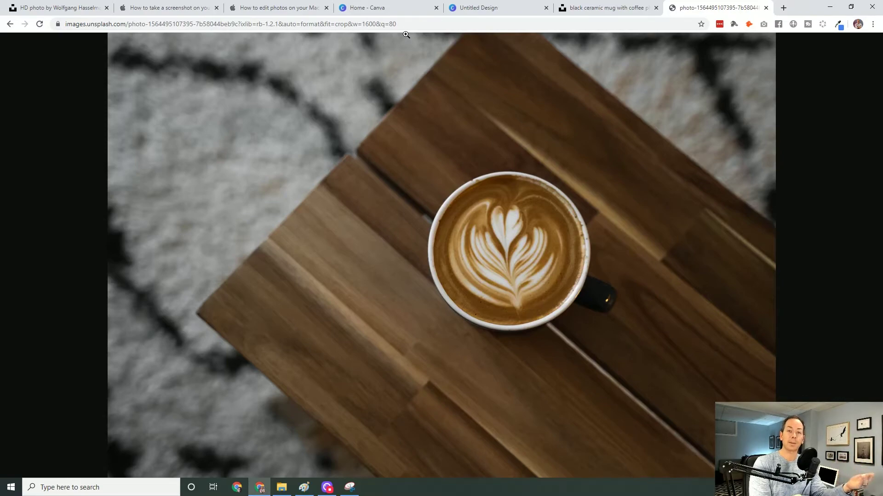
- Change the image URL's width to w=1000 and reload the smaller latte image
{"action": "left_click", "coordinate": [374, 28]}
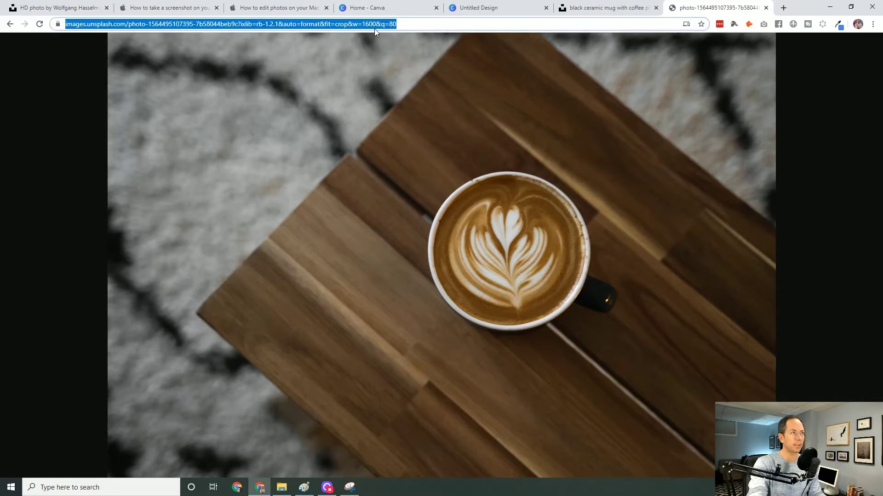
{"action": "key", "text": "End"}
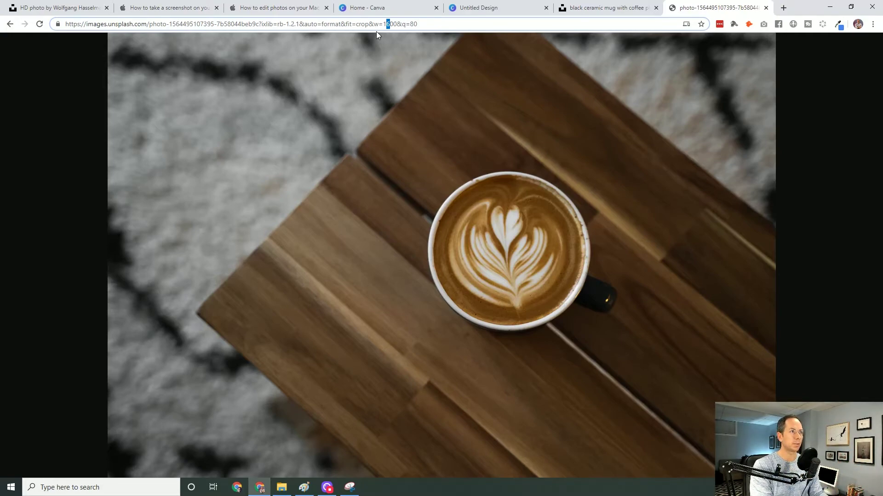
{"action": "type", "text": "0"}
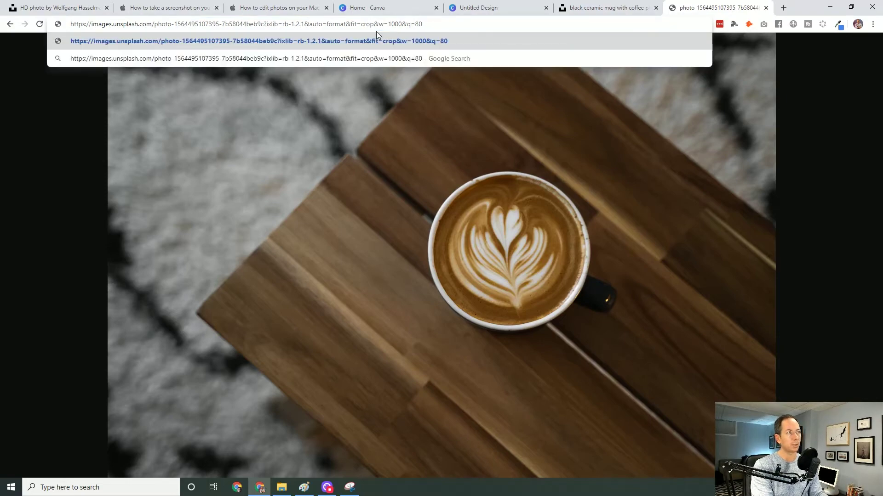
{"action": "key", "text": "Return"}
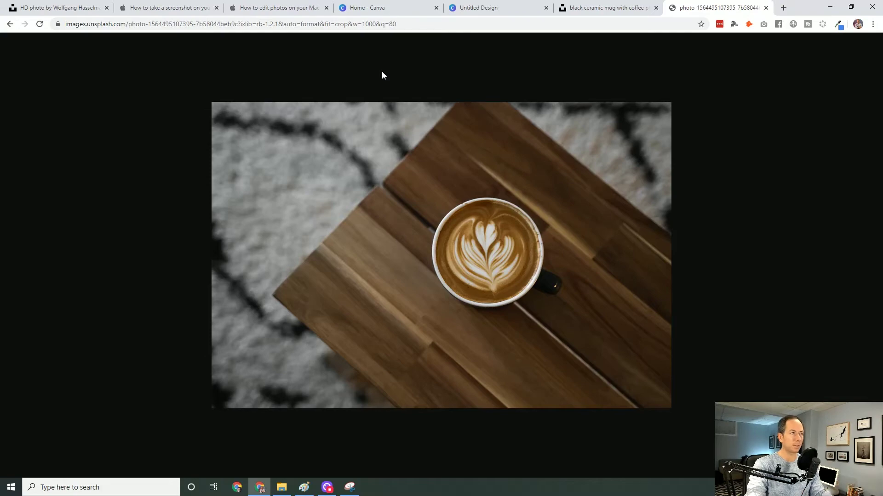
- Change the latte image URL's quality parameter from q=80 to q=100 and reload it at width 1000
{"action": "left_click", "coordinate": [389, 24]}
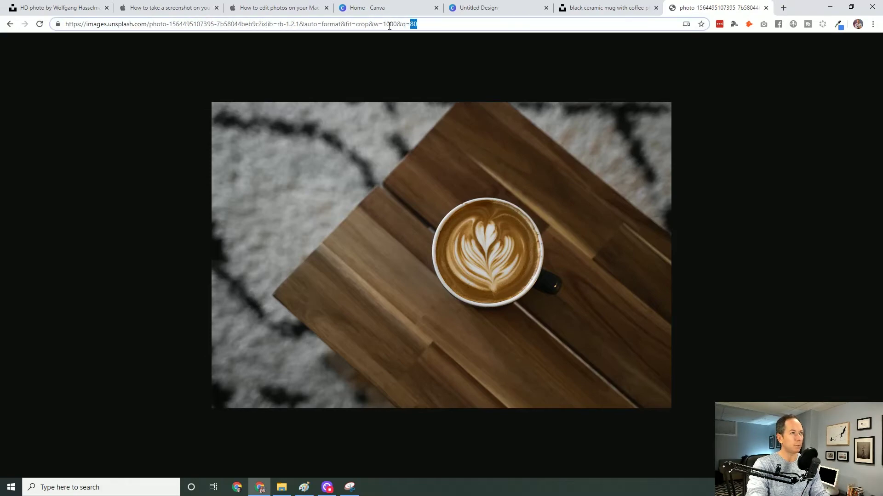
{"action": "double_click", "coordinate": [413, 24]}
{"action": "key", "text": "Right"}
{"action": "key", "text": "shift+Right"}
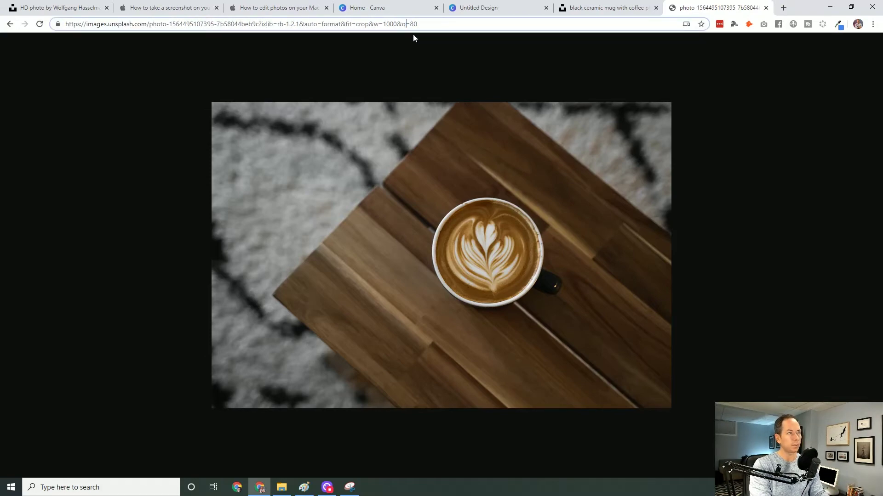
{"action": "type", "text": "100"}
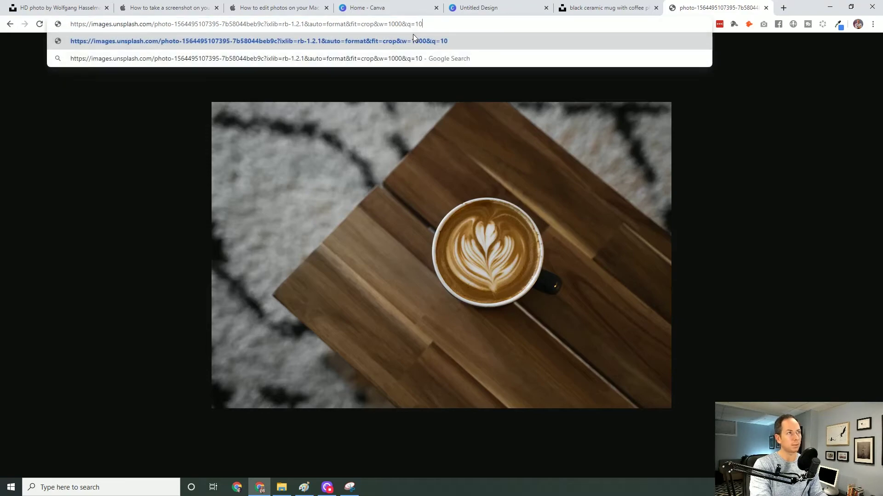
{"action": "key", "text": "Return"}
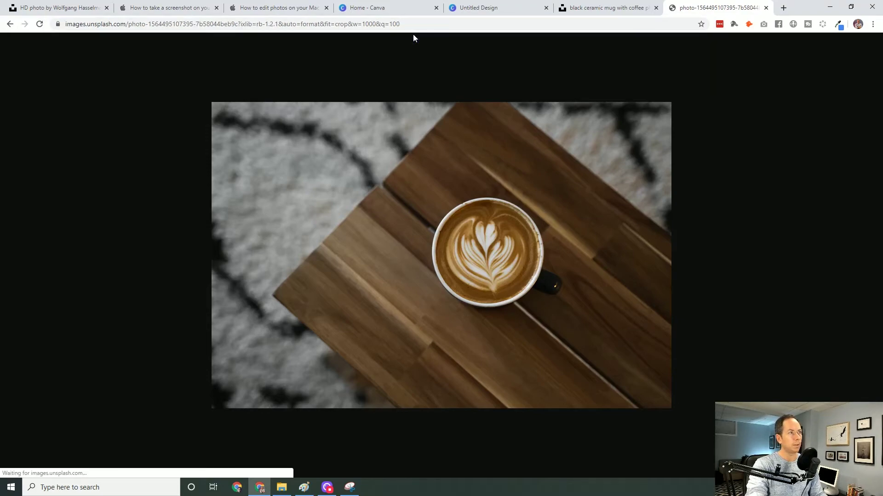